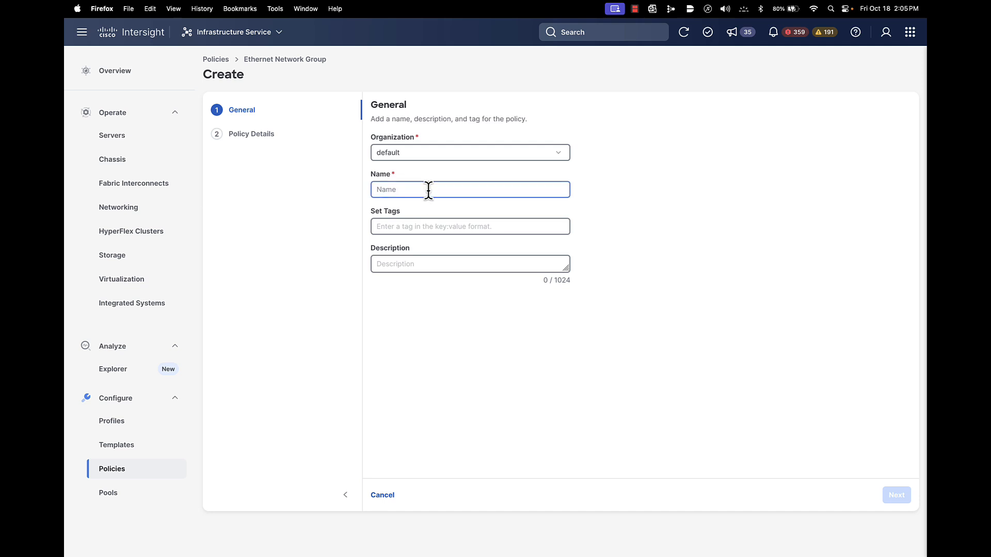
Name the Ethernet Network Group policy TEST in the default organization and proceed to its policy details
{"action": "left_click", "coordinate": [429, 190]}
{"action": "type", "text": "TEST"}
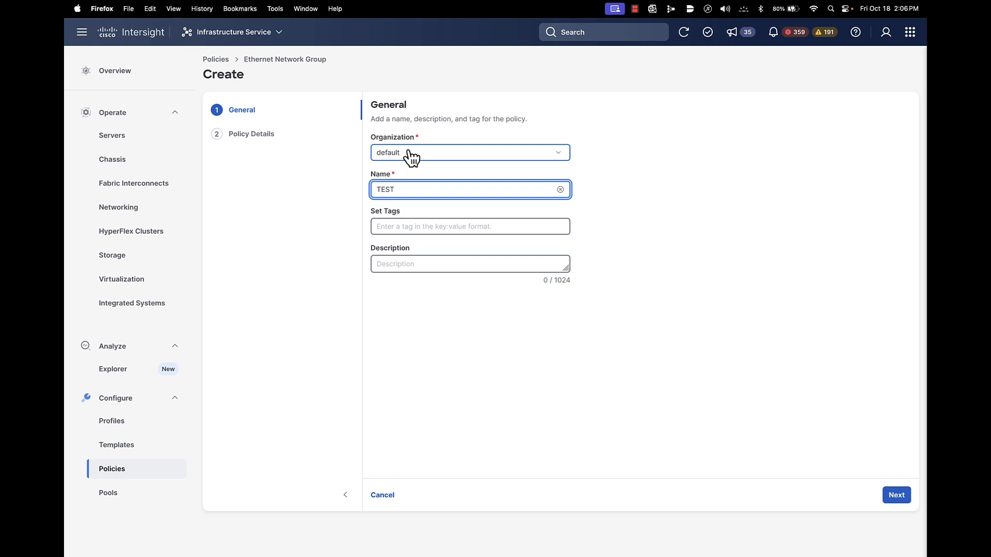
{"action": "left_click", "coordinate": [896, 499]}
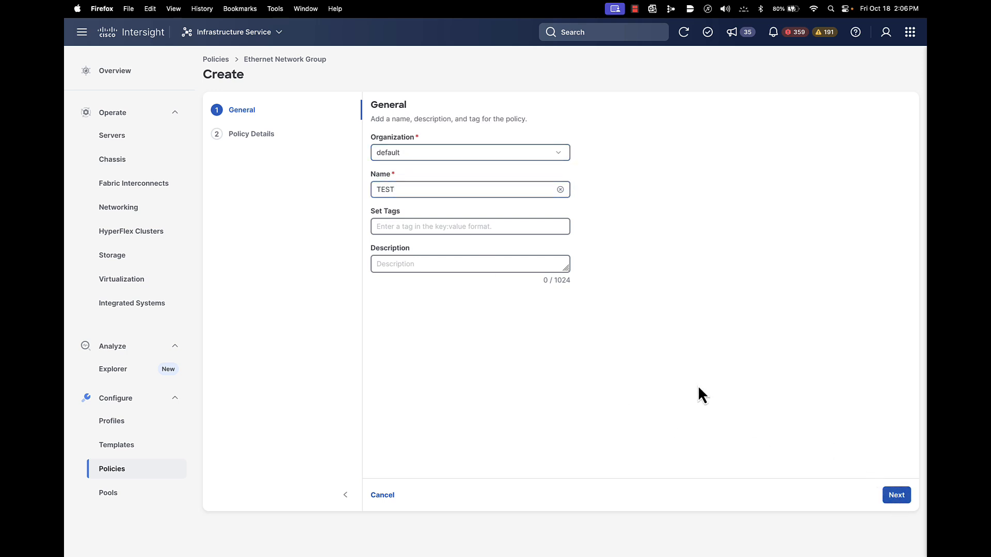
{"action": "left_click", "coordinate": [896, 498]}
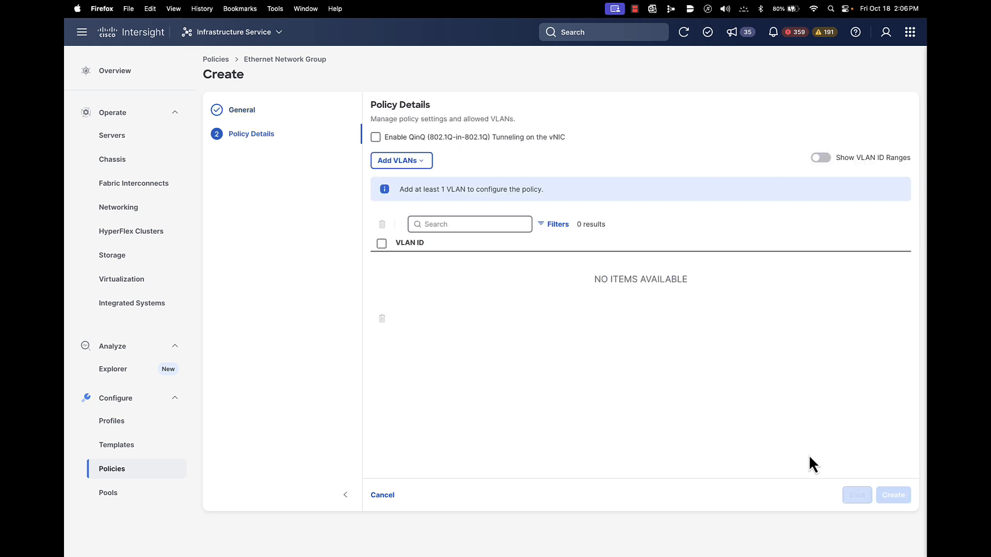
Add all VLANs from the existing Domain-VLAN policy to the Ethernet Network Group policy
{"action": "left_click", "coordinate": [424, 167]}
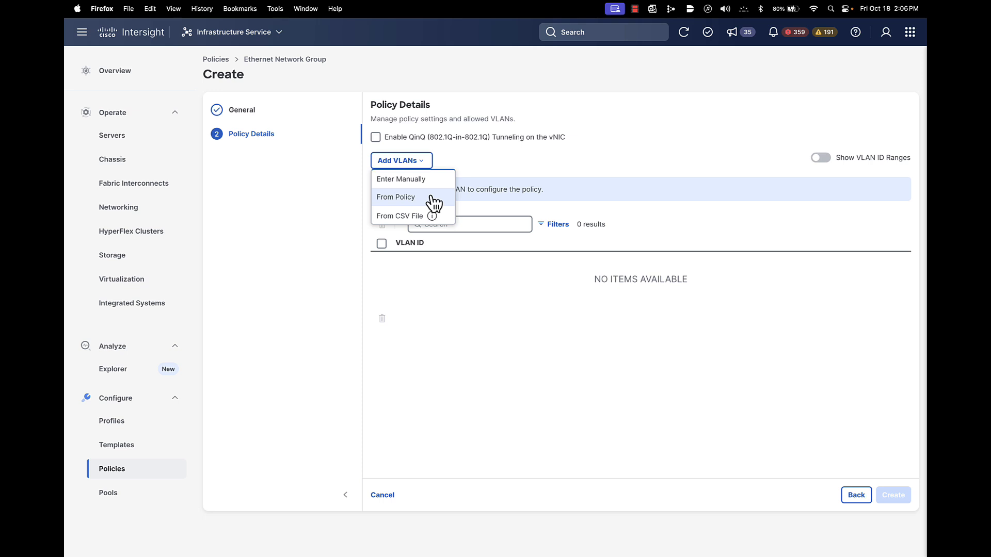
{"action": "left_click", "coordinate": [386, 199]}
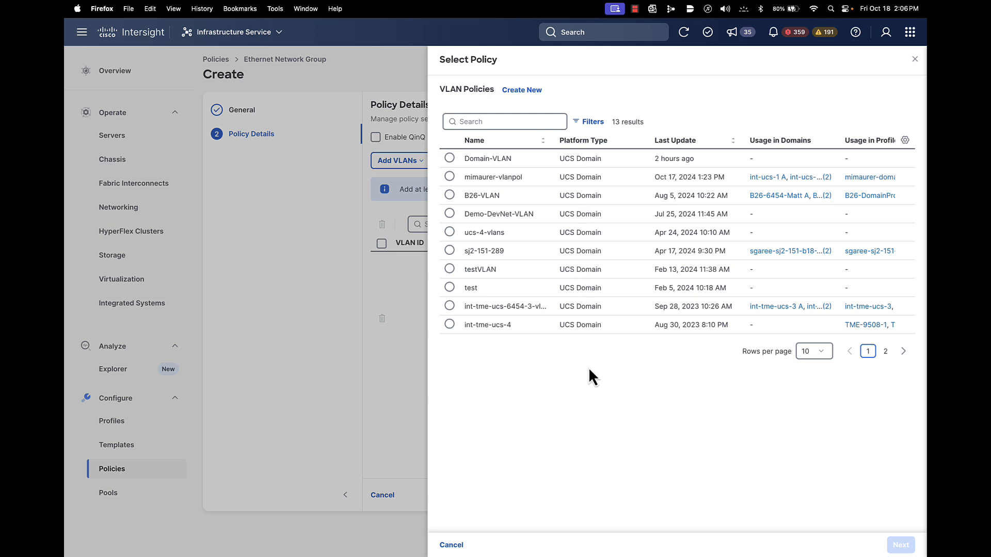
{"action": "left_click", "coordinate": [450, 158]}
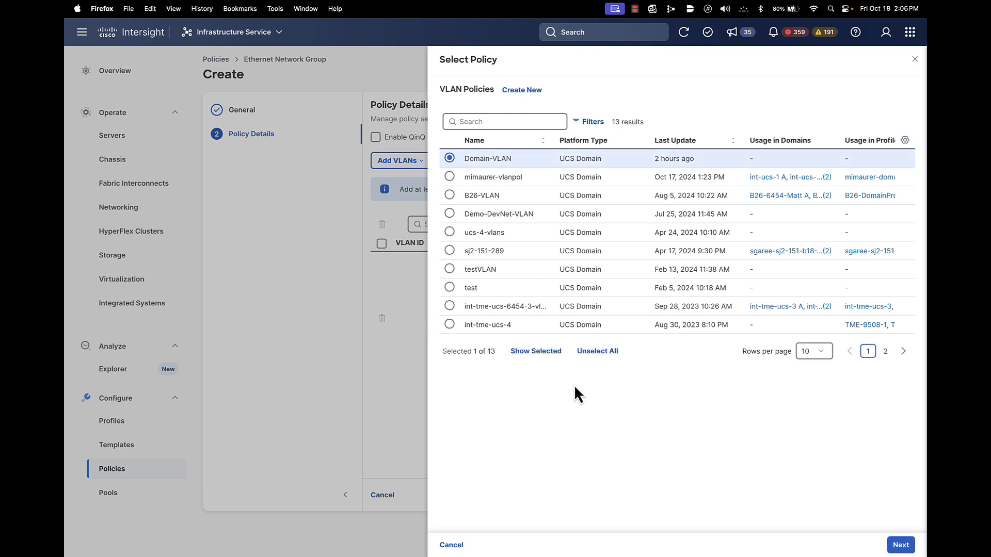
{"action": "left_click", "coordinate": [899, 545]}
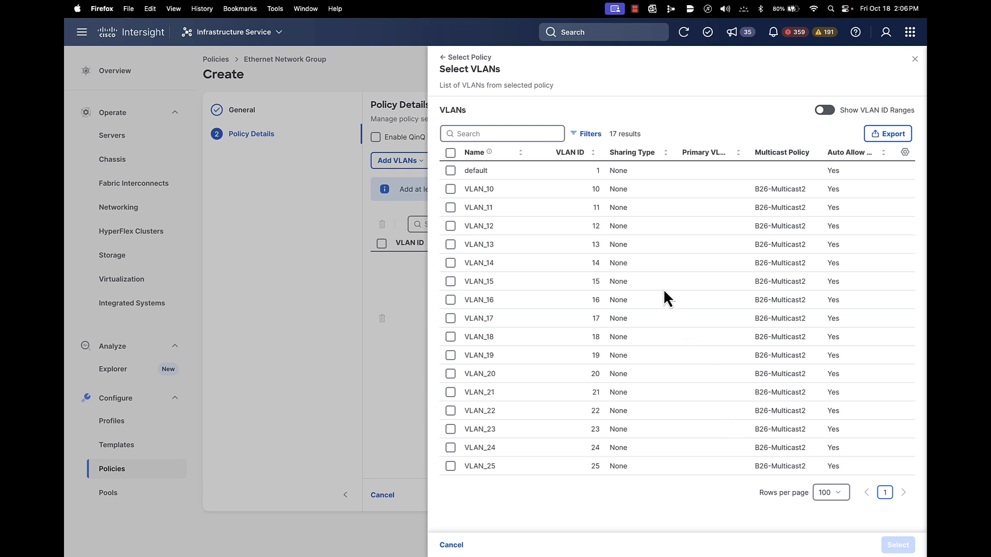
{"action": "left_click", "coordinate": [451, 152]}
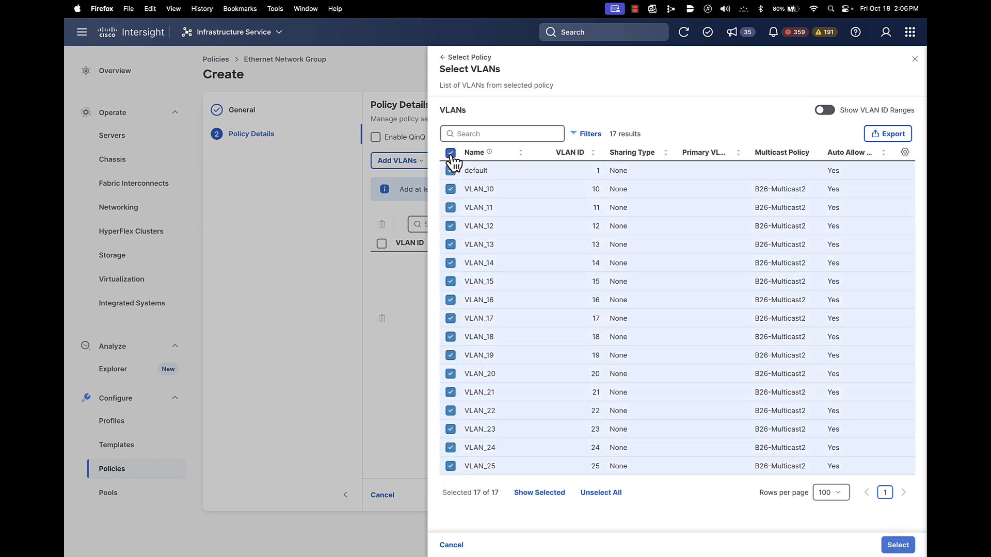
{"action": "left_click", "coordinate": [896, 544]}
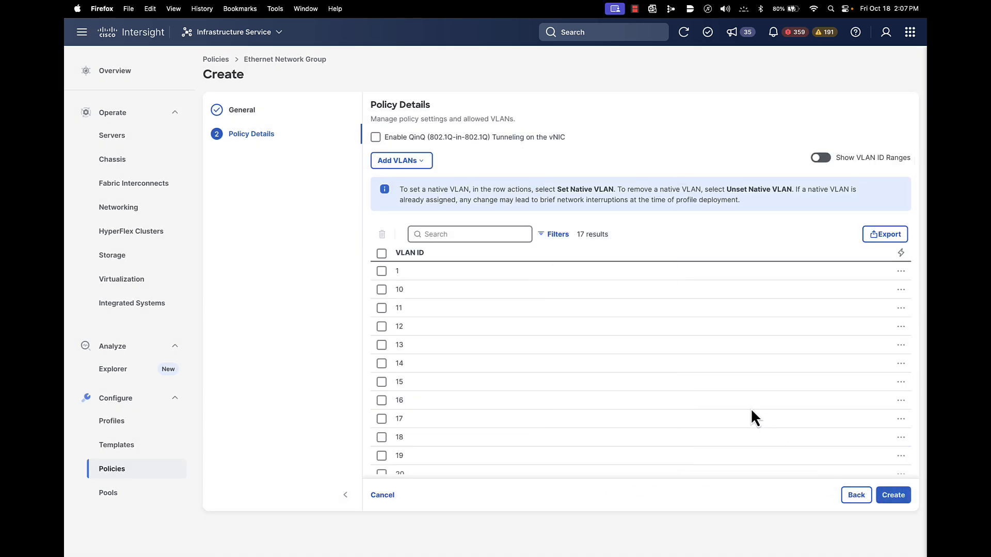
Review the added VLAN IDs and create the TEST policy
{"action": "scroll", "coordinate": [752, 411], "scroll_direction": "down", "scroll_amount": 5}
{"action": "scroll", "coordinate": [749, 411], "scroll_direction": "up", "scroll_amount": 5}
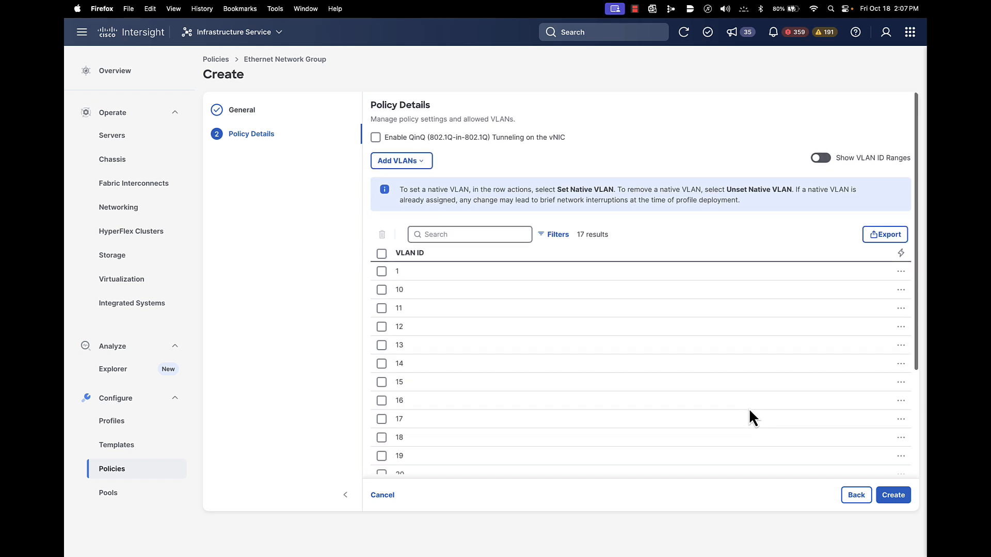
{"action": "left_click", "coordinate": [892, 499]}
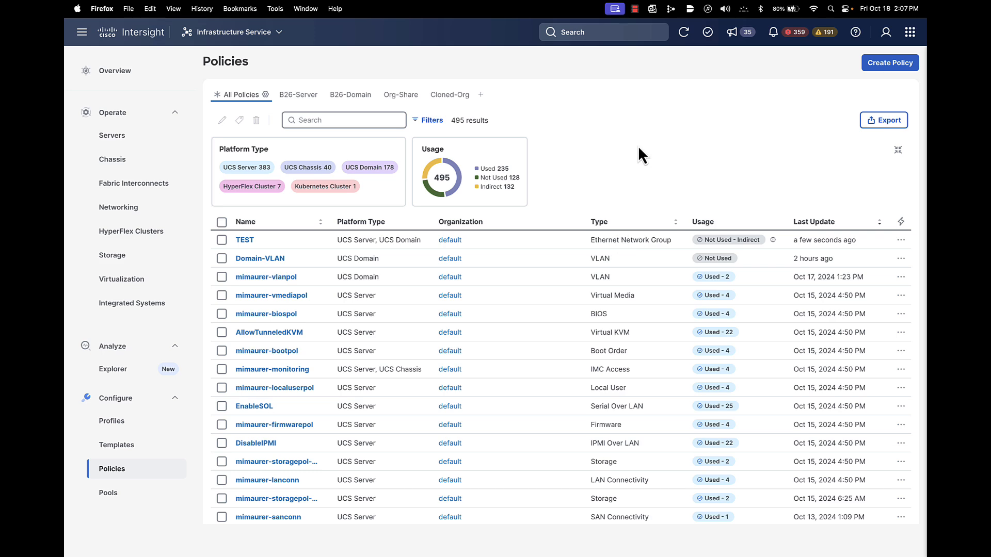
Start creating another policy of type Ethernet Network Group, filtered to the UCS Server platform
{"action": "left_click", "coordinate": [881, 72]}
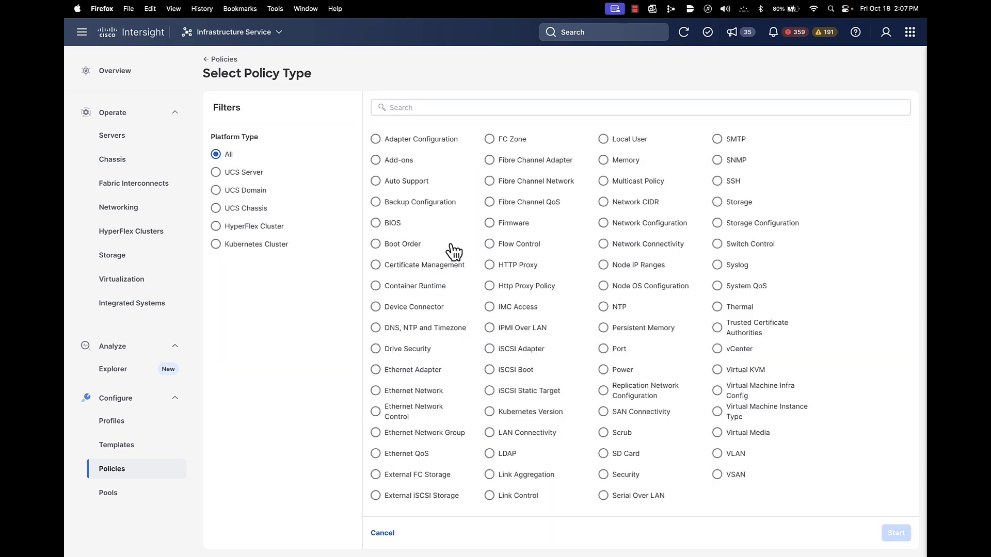
{"action": "left_click", "coordinate": [216, 173]}
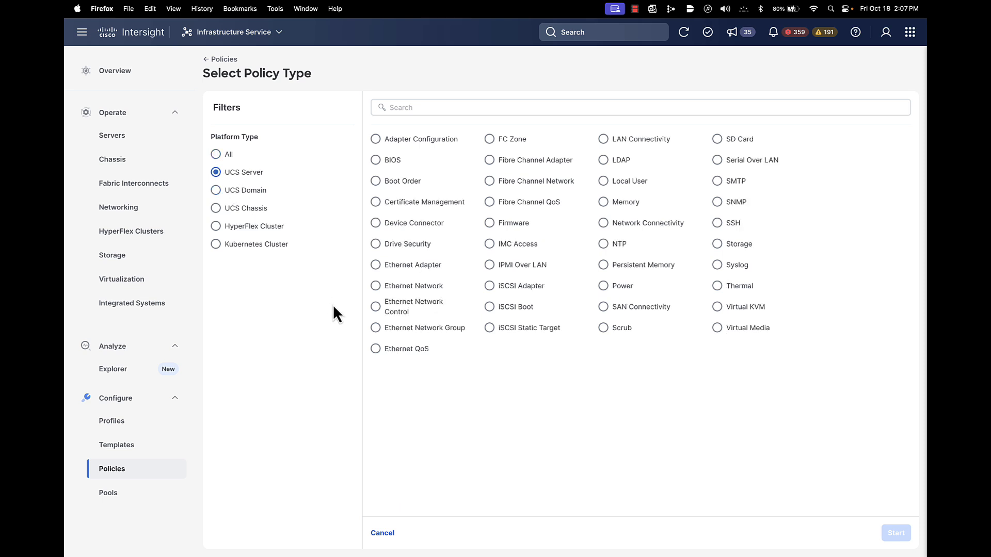
{"action": "left_click", "coordinate": [376, 328]}
{"action": "left_click", "coordinate": [894, 535]}
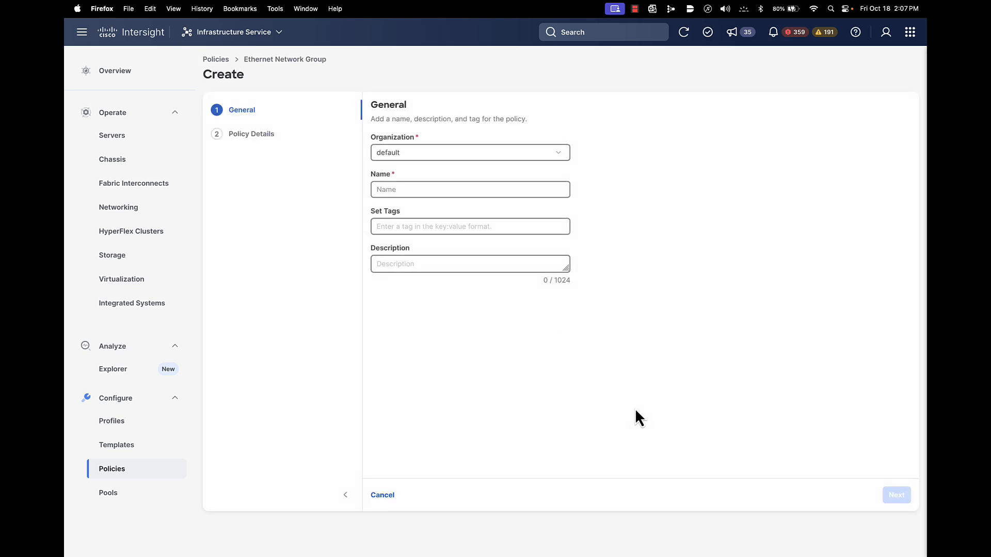
Name the new policy TEST2, proceed to its policy details and bring up the options for adding VLANs
{"action": "left_click", "coordinate": [412, 189]}
{"action": "type", "text": "TE"}
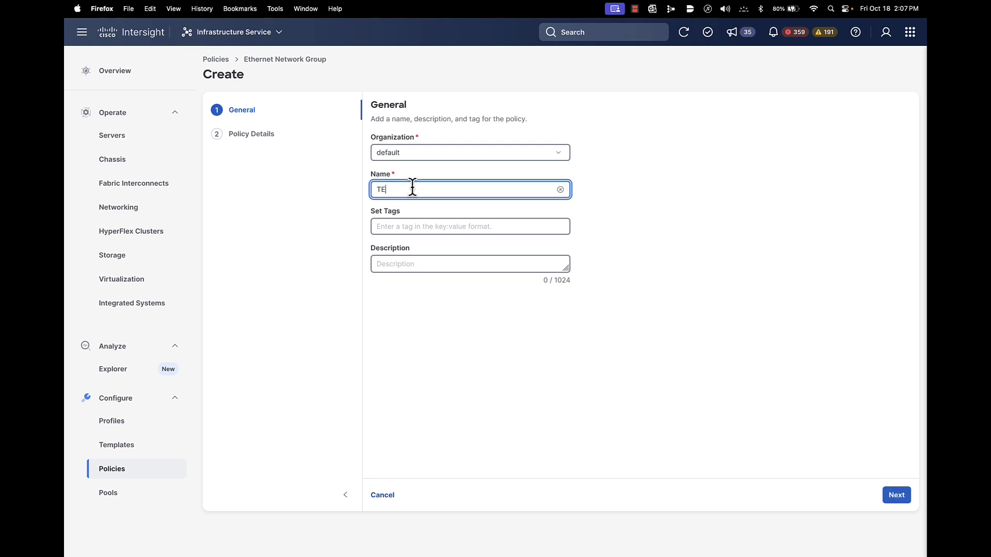
{"action": "type", "text": "ST2"}
{"action": "left_click", "coordinate": [897, 497]}
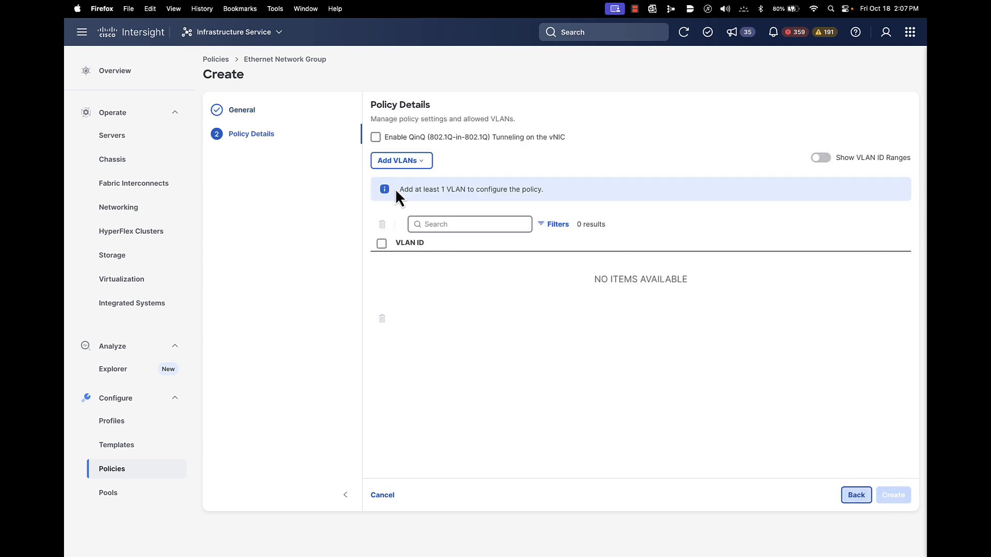
{"action": "left_click", "coordinate": [418, 164]}
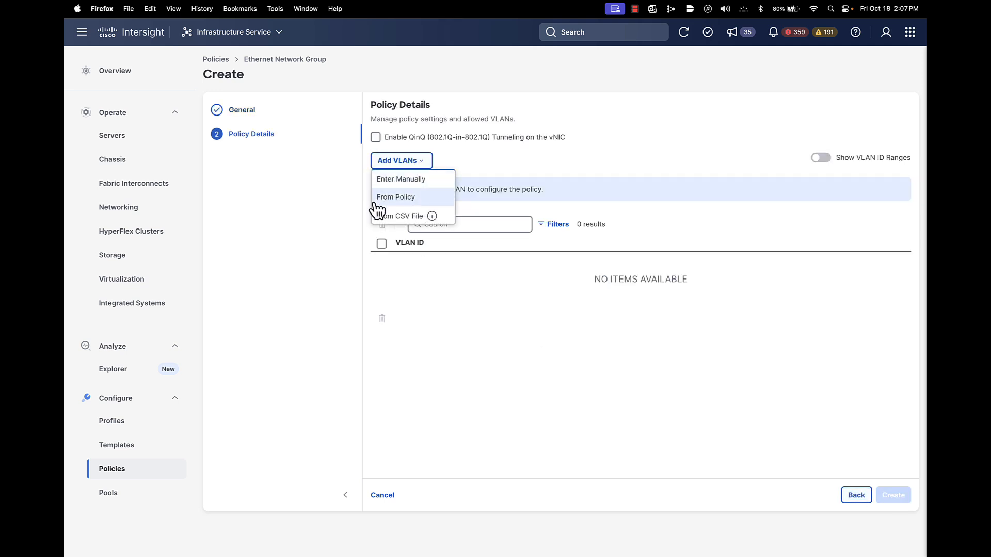
Switch to Excel to examine the VLAN IDs and ranges in the vlans CSV file, and return to the full-screen Firefox window
{"action": "mouse_move", "coordinate": [384, 222]}
{"action": "mouse_move", "coordinate": [97, 15]}
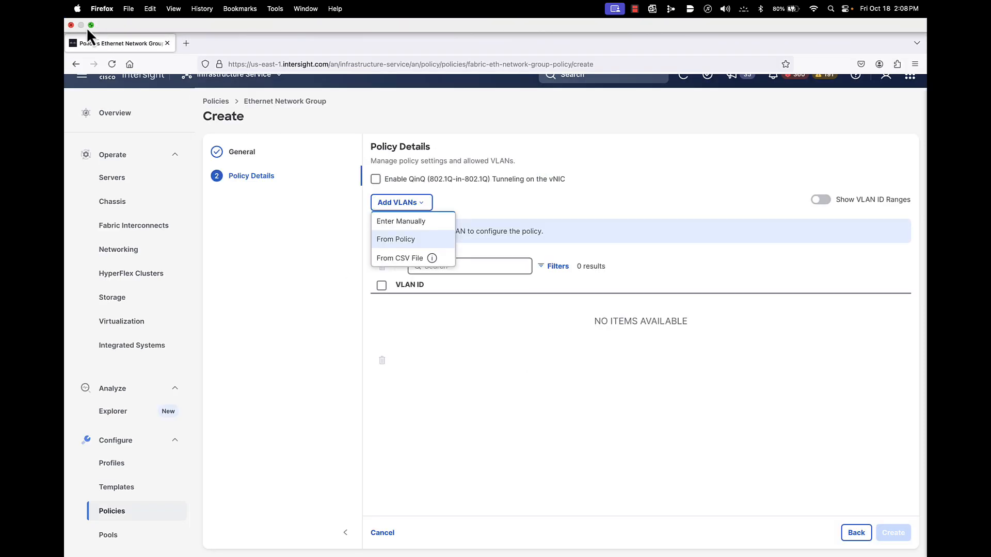
{"action": "left_click", "coordinate": [91, 26]}
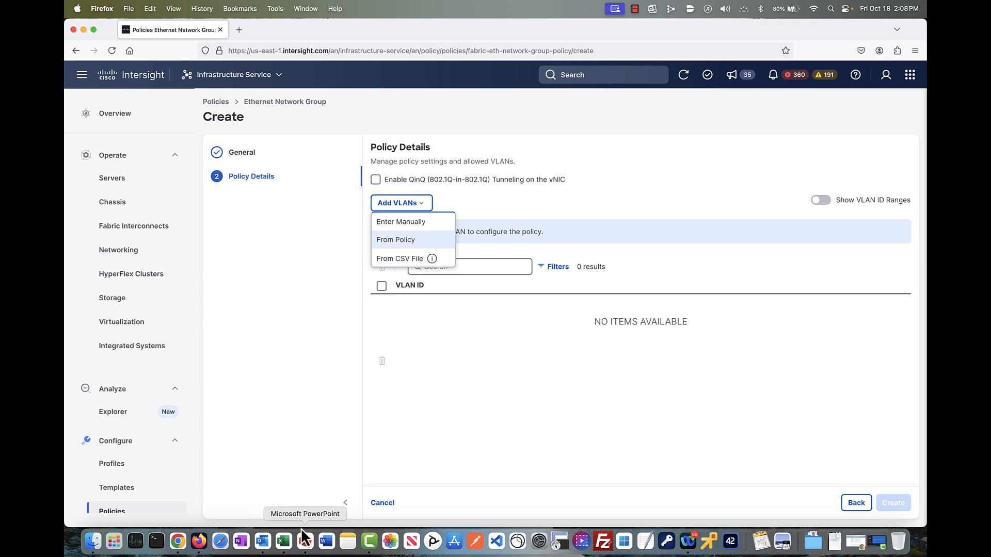
{"action": "left_click", "coordinate": [283, 541]}
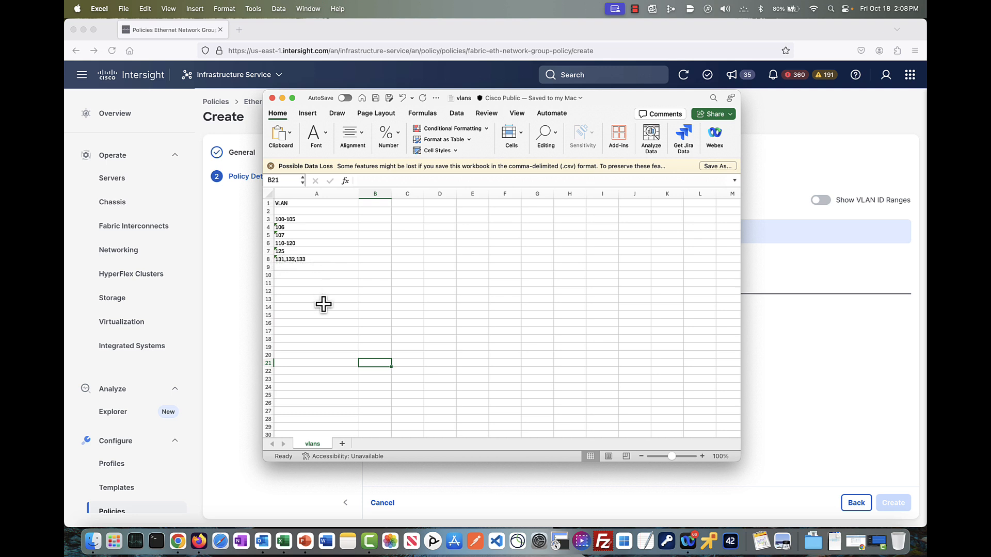
{"action": "left_click", "coordinate": [212, 311]}
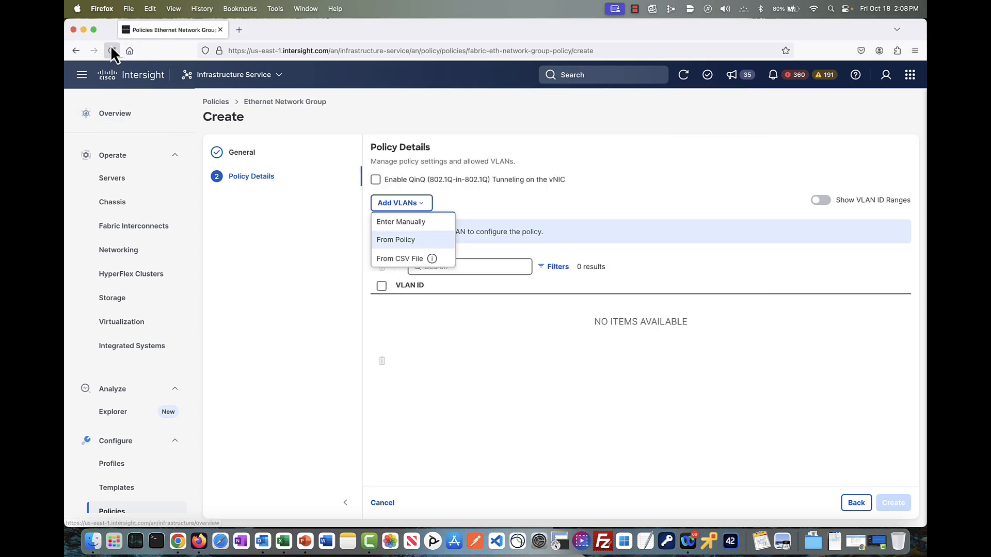
{"action": "left_click", "coordinate": [95, 30]}
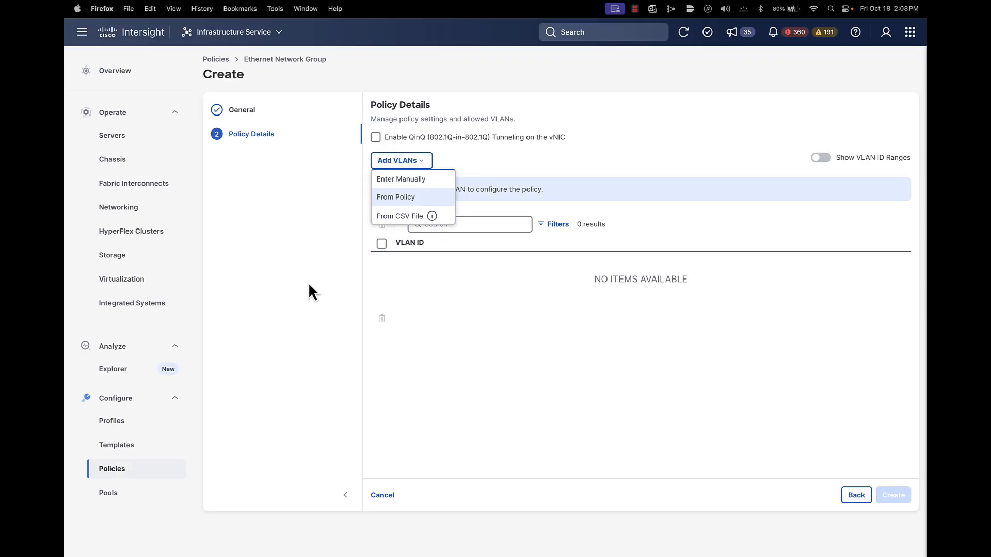
Import the policy's VLANs from the vlans.csv file on the Desktop
{"action": "left_click", "coordinate": [393, 216]}
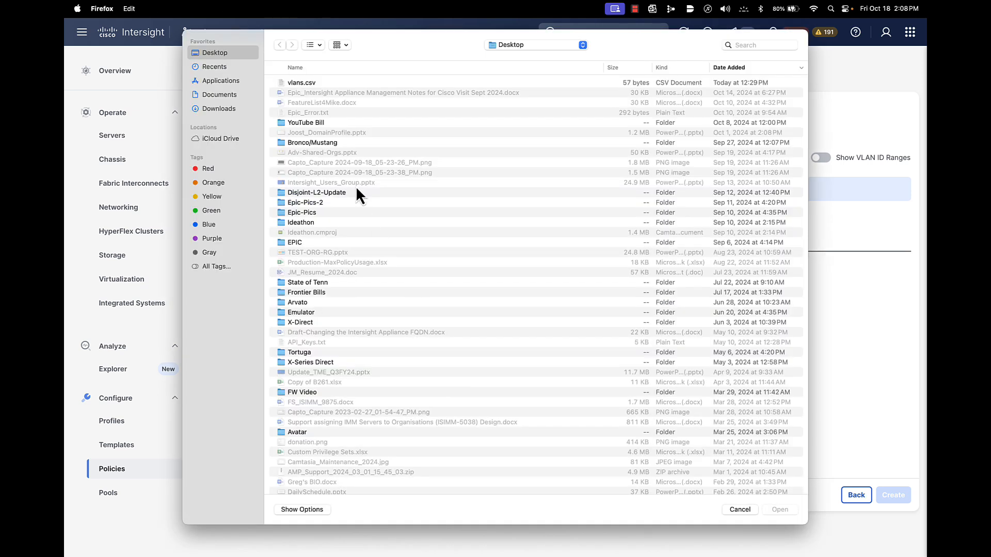
{"action": "left_click", "coordinate": [303, 83]}
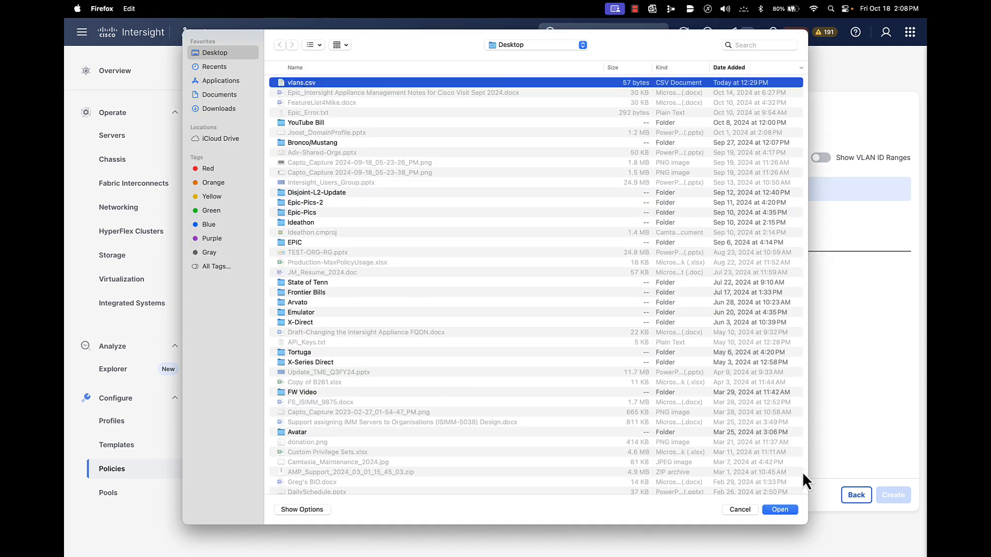
{"action": "left_click", "coordinate": [780, 511]}
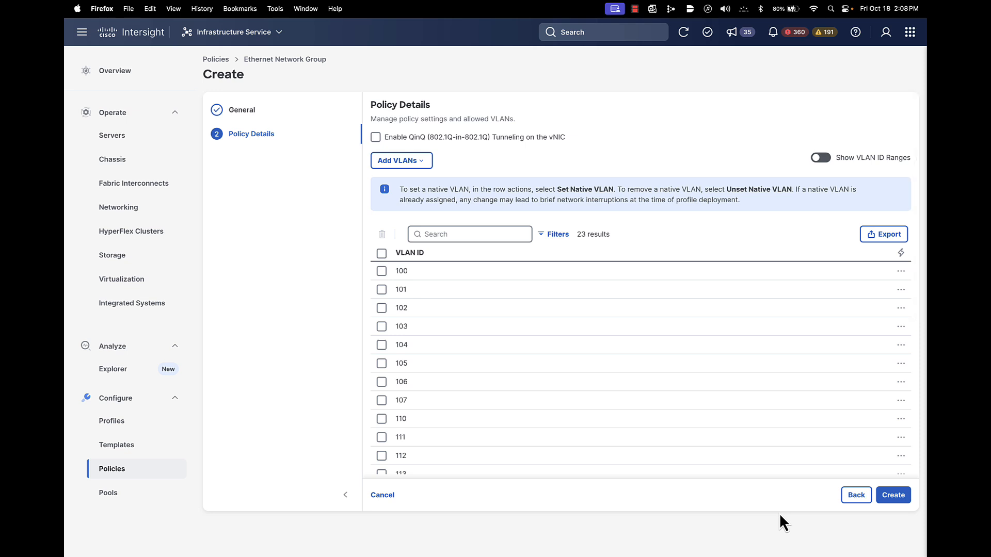
Review the imported VLAN IDs, select all of them and create the TEST2 policy
{"action": "scroll", "coordinate": [641, 406], "scroll_direction": "down", "scroll_amount": 5}
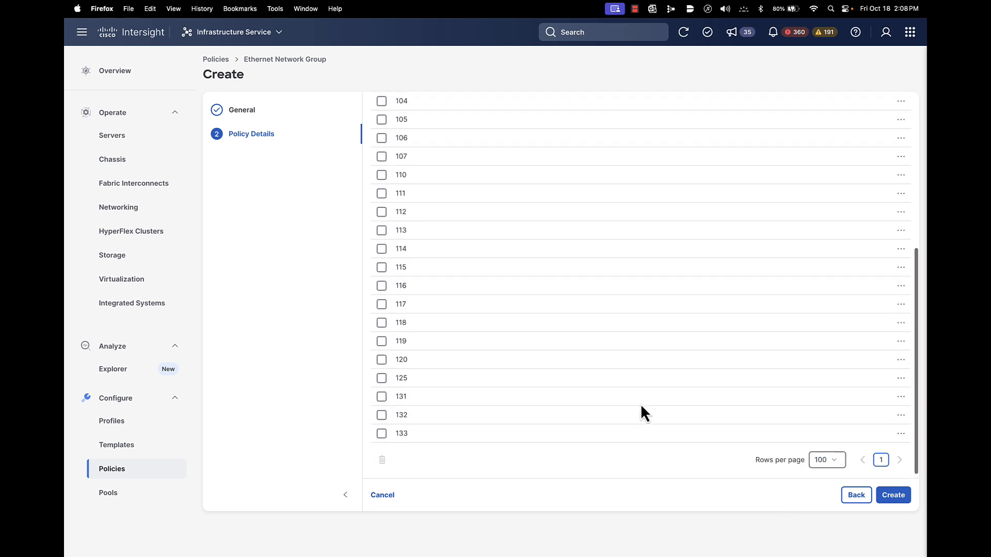
{"action": "scroll", "coordinate": [641, 405], "scroll_direction": "up", "scroll_amount": 5}
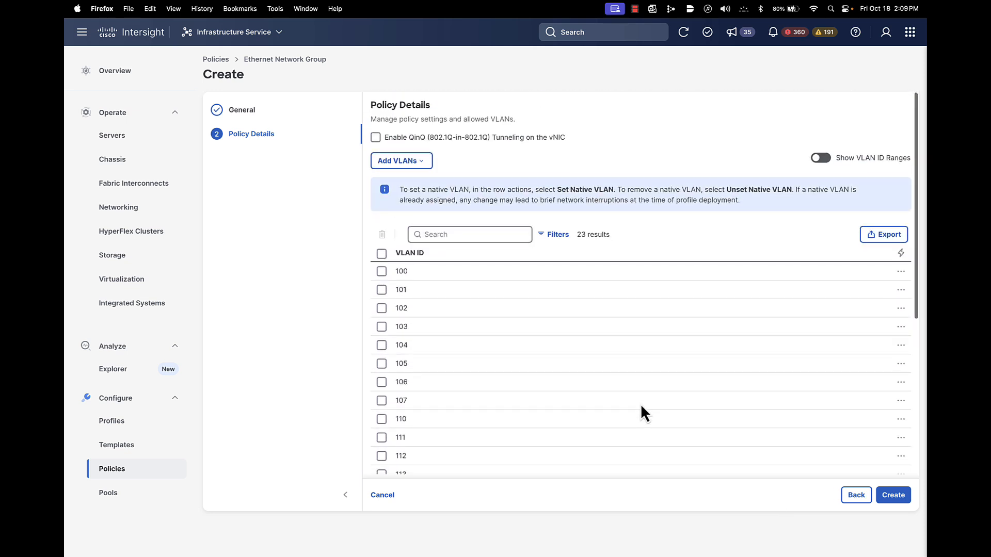
{"action": "scroll", "coordinate": [641, 407], "scroll_direction": "down", "scroll_amount": 5}
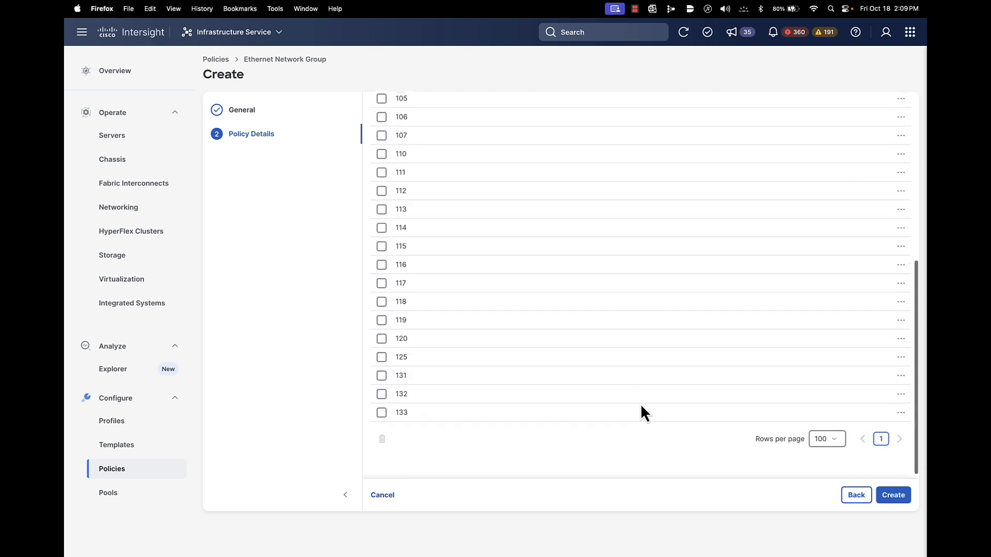
{"action": "scroll", "coordinate": [640, 404], "scroll_direction": "up", "scroll_amount": 5}
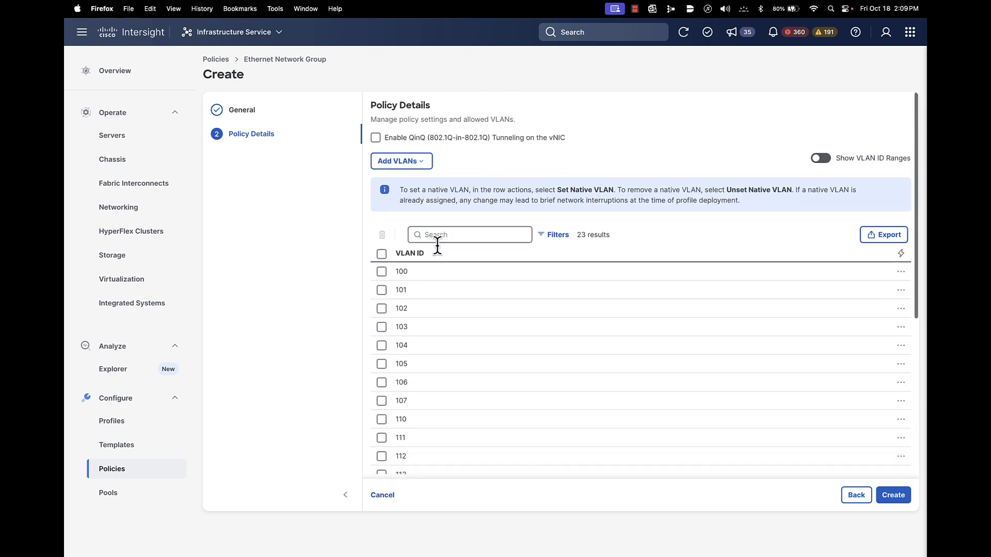
{"action": "left_click", "coordinate": [382, 254]}
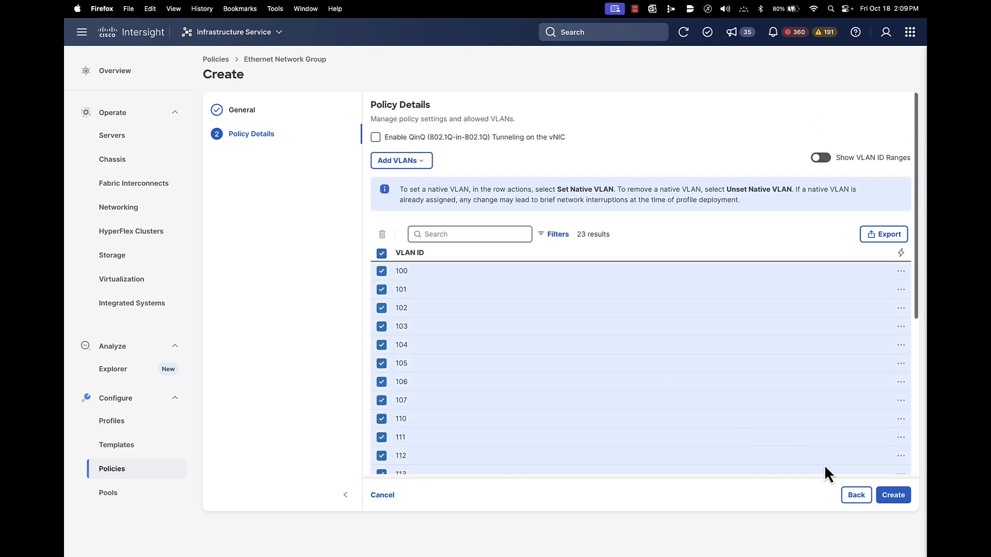
{"action": "left_click", "coordinate": [893, 496]}
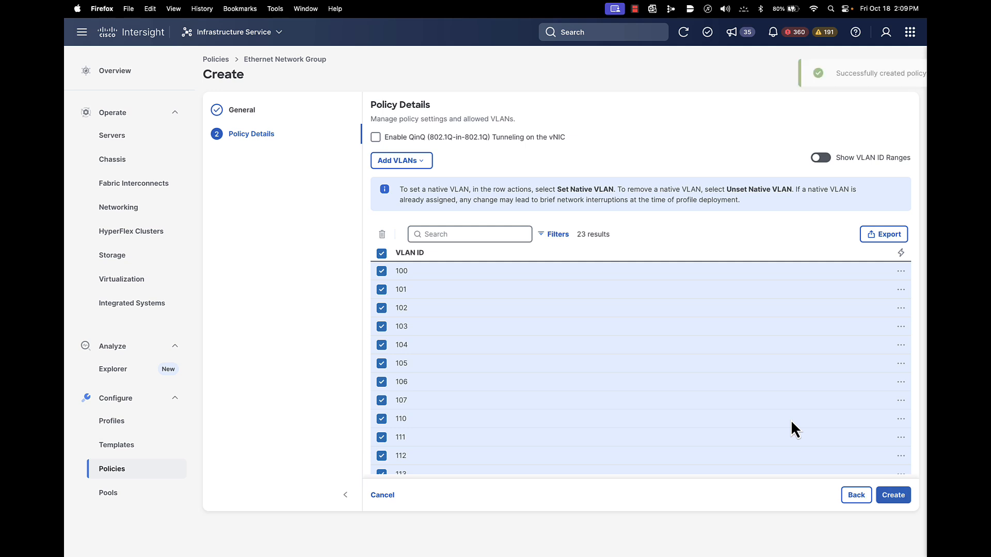